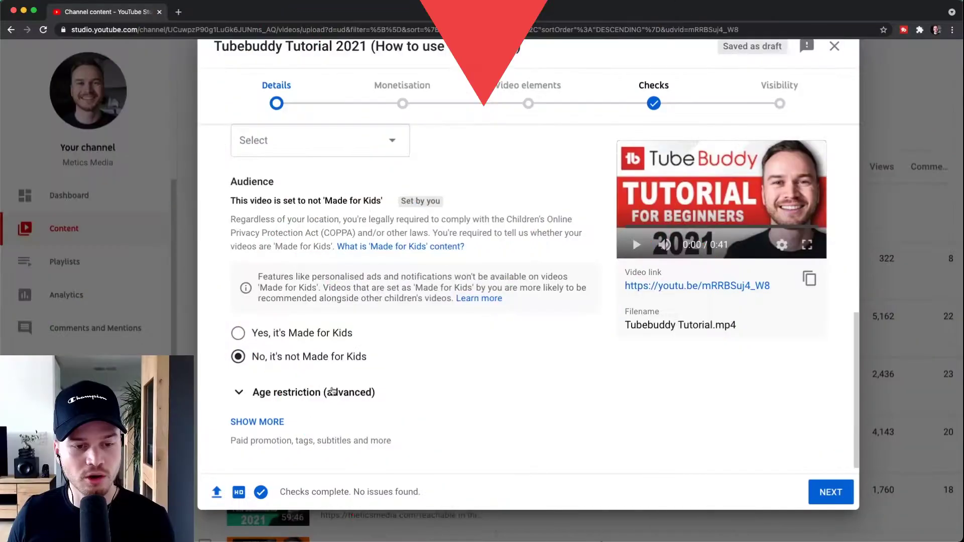
- Show the additional video details and expand the TubeBuddy tag tools below the empty Tags field
left_click(268, 411)
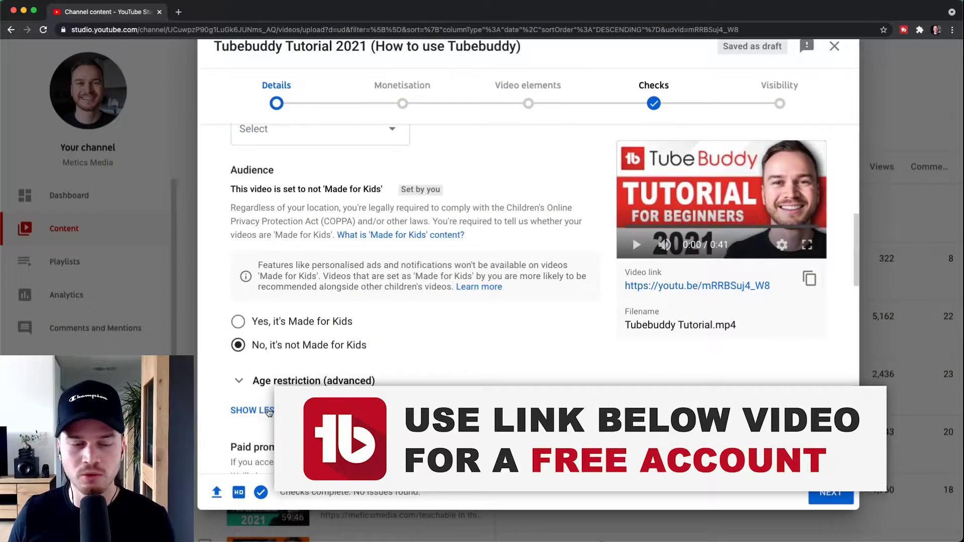
scroll(409, 374, "down", 6)
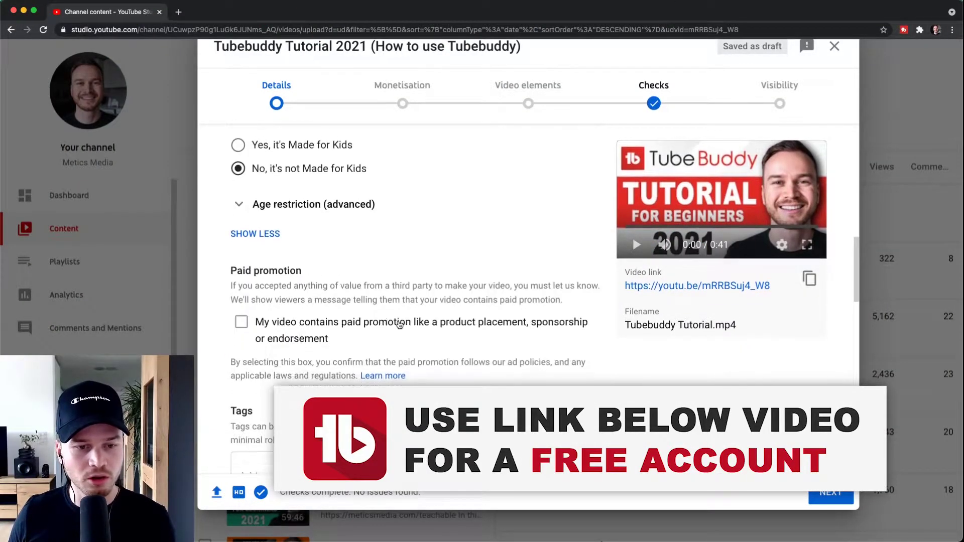
scroll(402, 320, "down", 3)
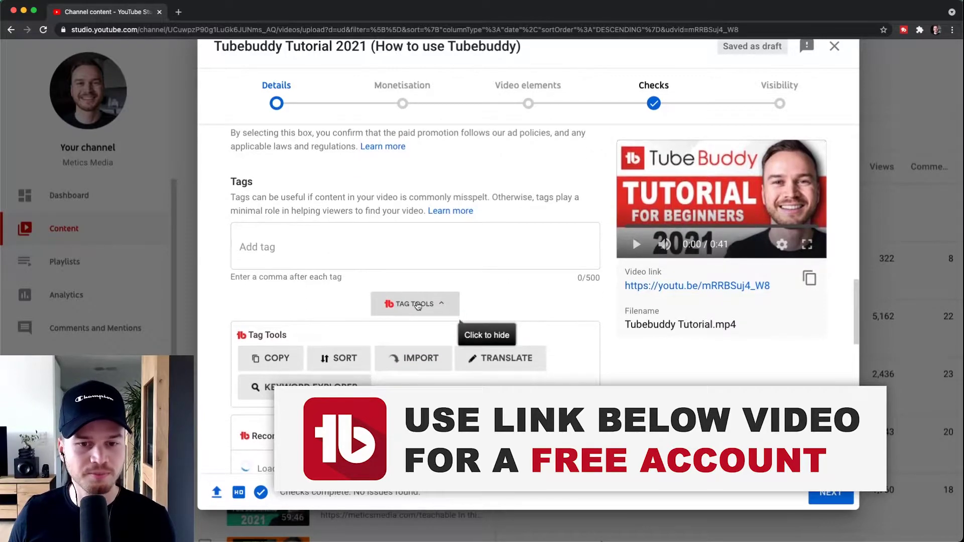
left_click(418, 304)
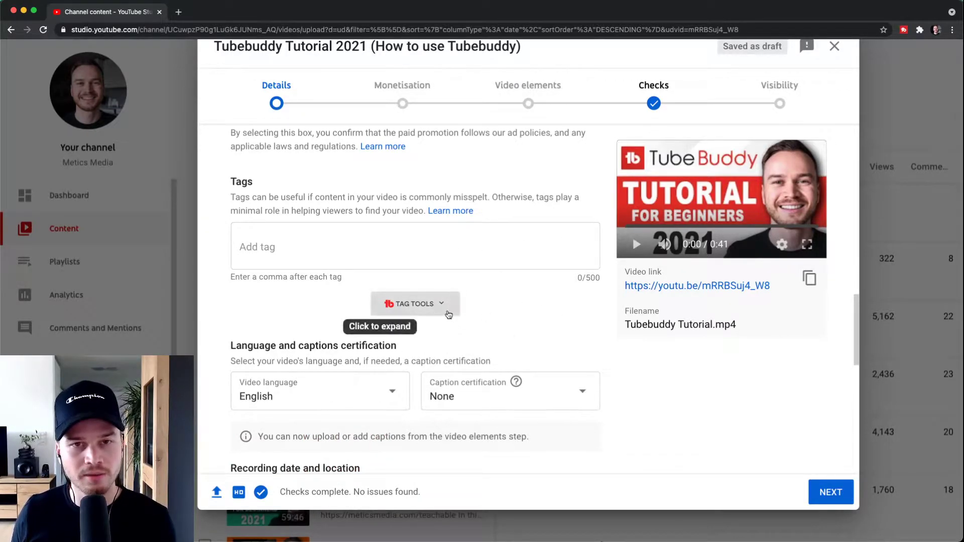
left_click(242, 245)
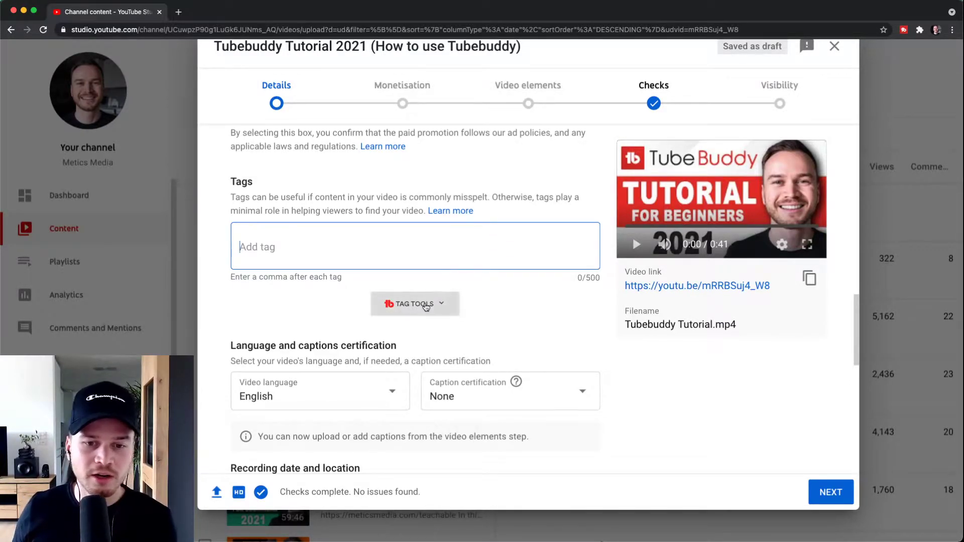
left_click(427, 305)
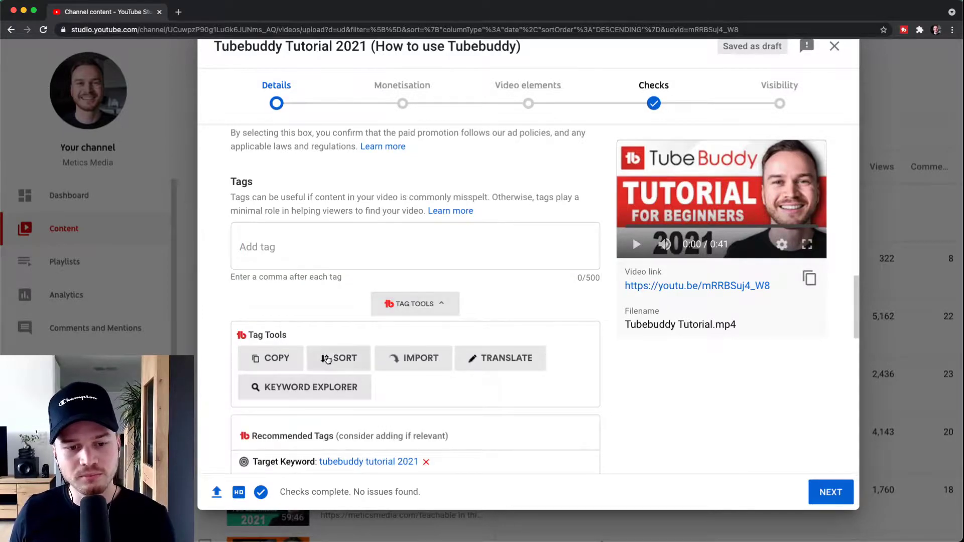
- Remove the target keyword "tubebuddy tutorial 2021" from the Recommended Tags section and confirm the removal
scroll(327, 360, "down", 3)
scroll(320, 309, "up", 1)
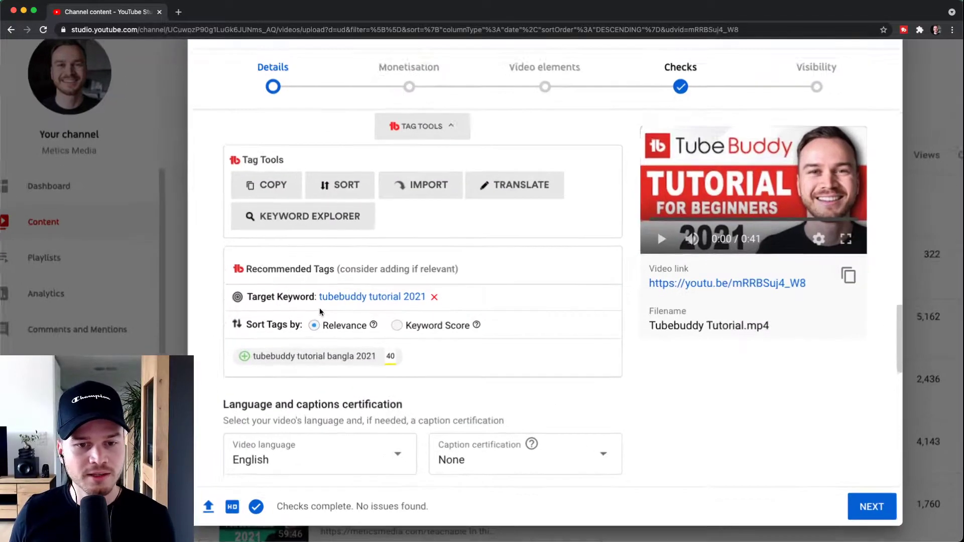
scroll(319, 308, "up", 2)
scroll(276, 315, "left", 1)
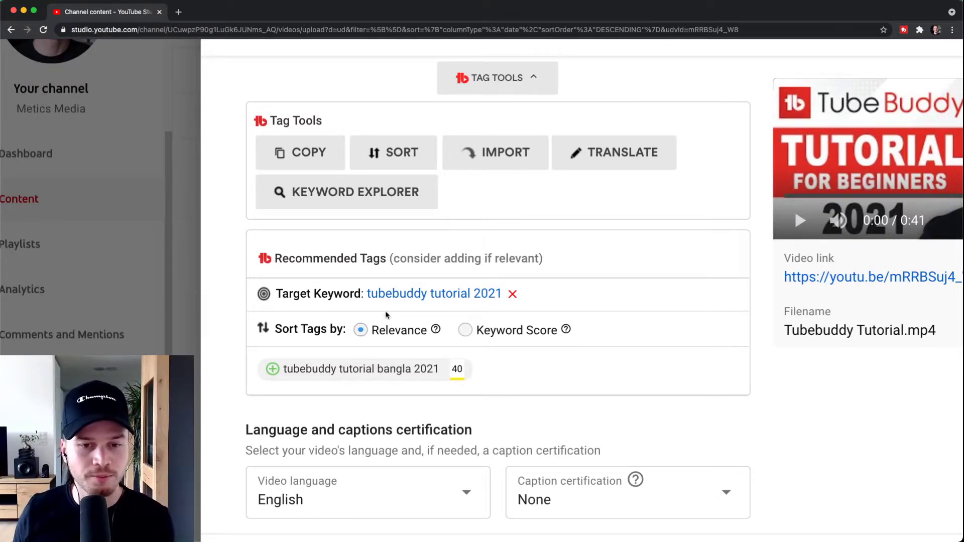
scroll(436, 325, "up", 3)
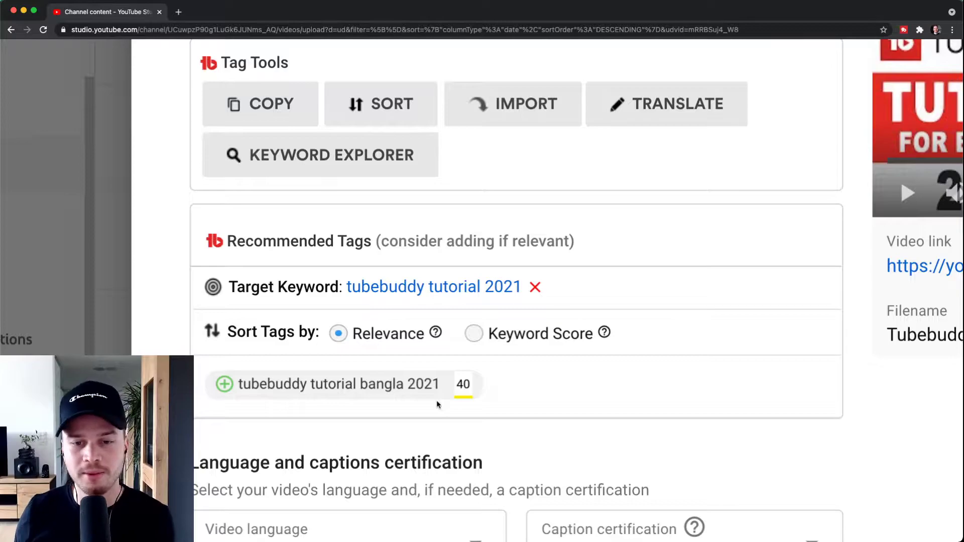
scroll(438, 405, "down", 3)
scroll(536, 310, "left", 1)
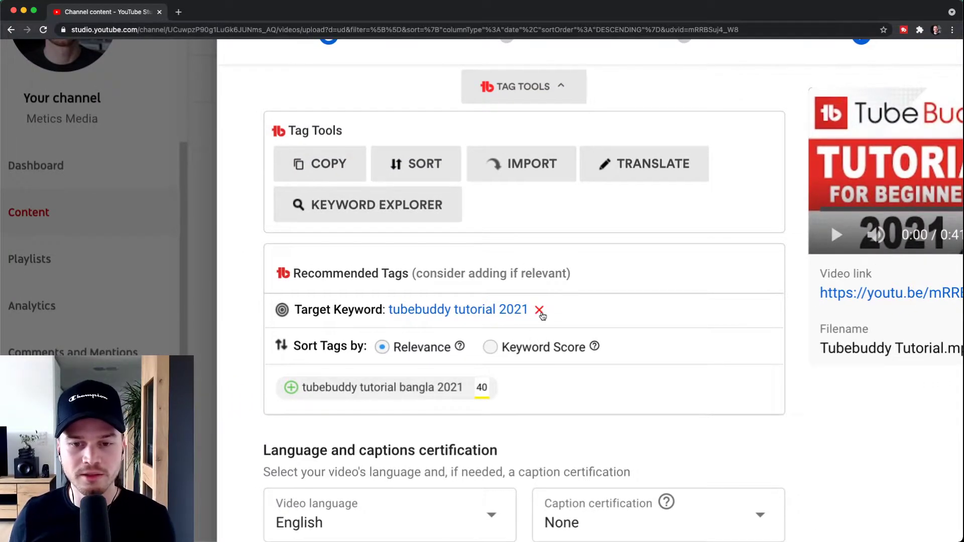
left_click(540, 312)
scroll(745, 217, "down", 5)
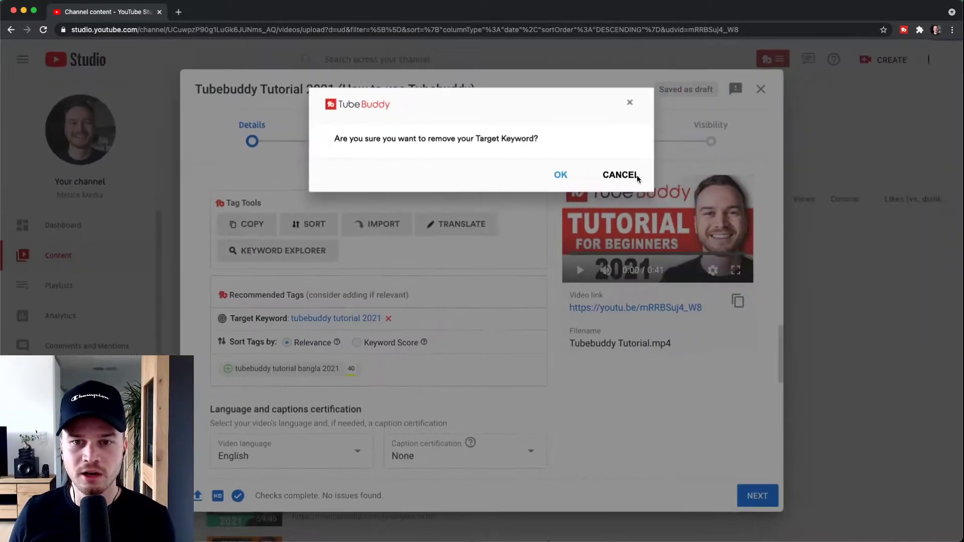
left_click(561, 176)
- Refresh the keyword scores of the recommended tags suggested for the video
key("super+plus")
key("super+plus")
key("super+plus")
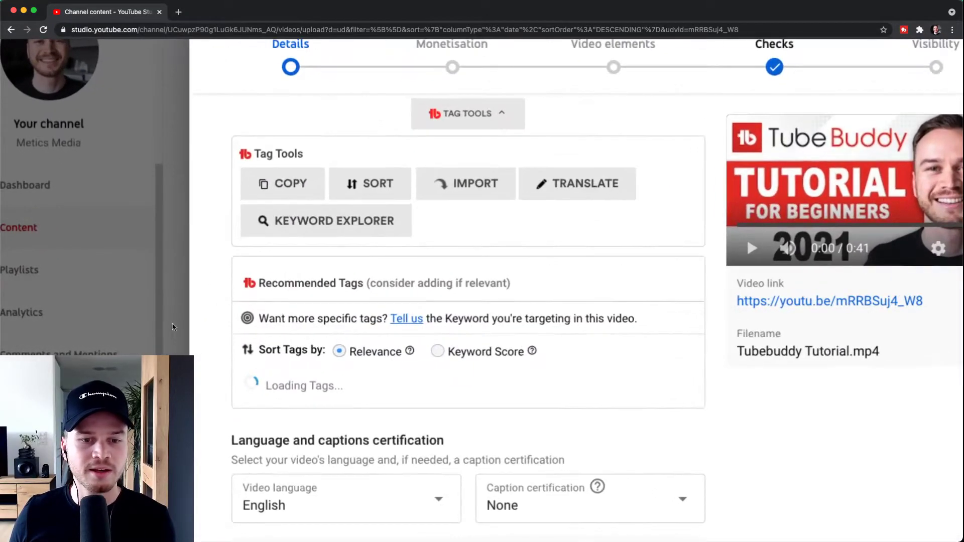
scroll(366, 325, "left", 1)
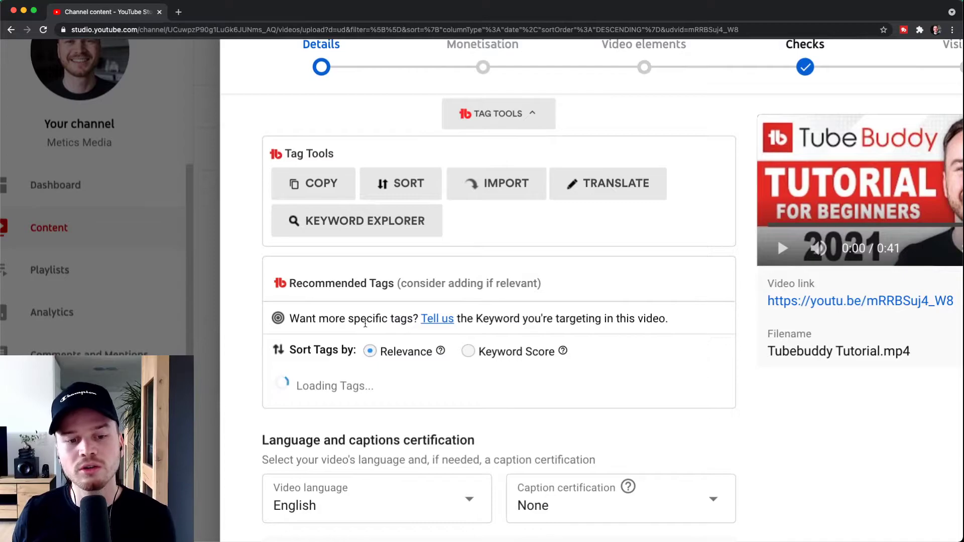
scroll(365, 323, "down", 2)
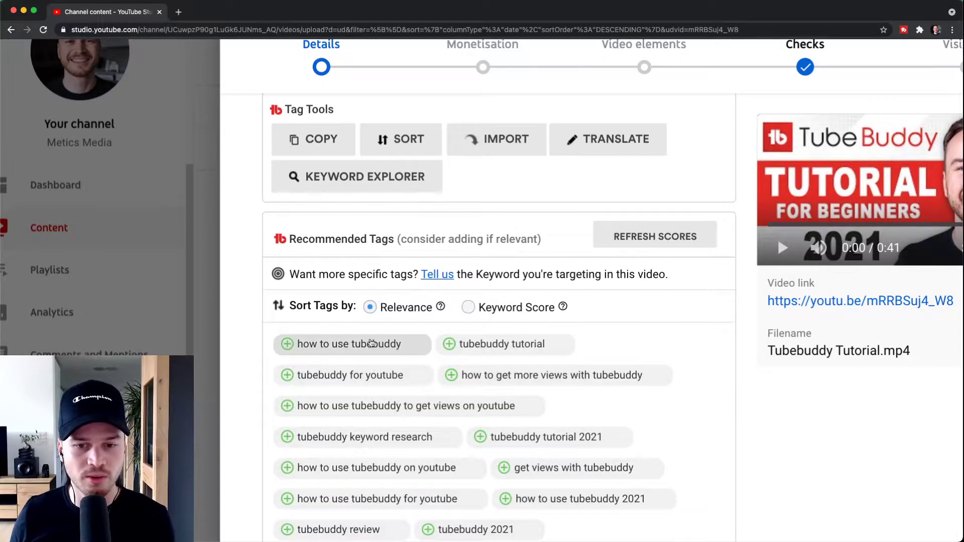
scroll(371, 343, "down", 1)
scroll(416, 367, "up", 1)
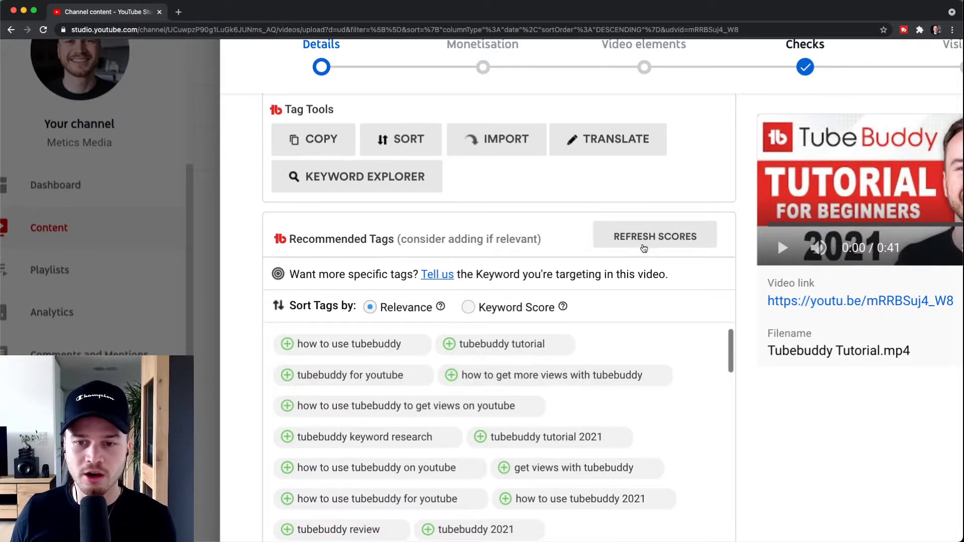
left_click(644, 249)
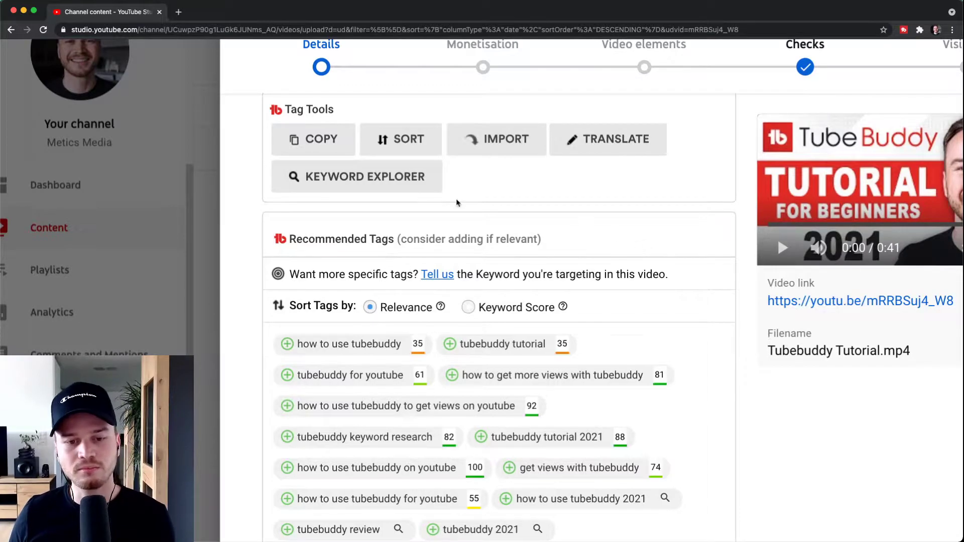
- Add the recommended tag "how to use tubebuddy" to the video's tags
scroll(206, 333, "down", 2)
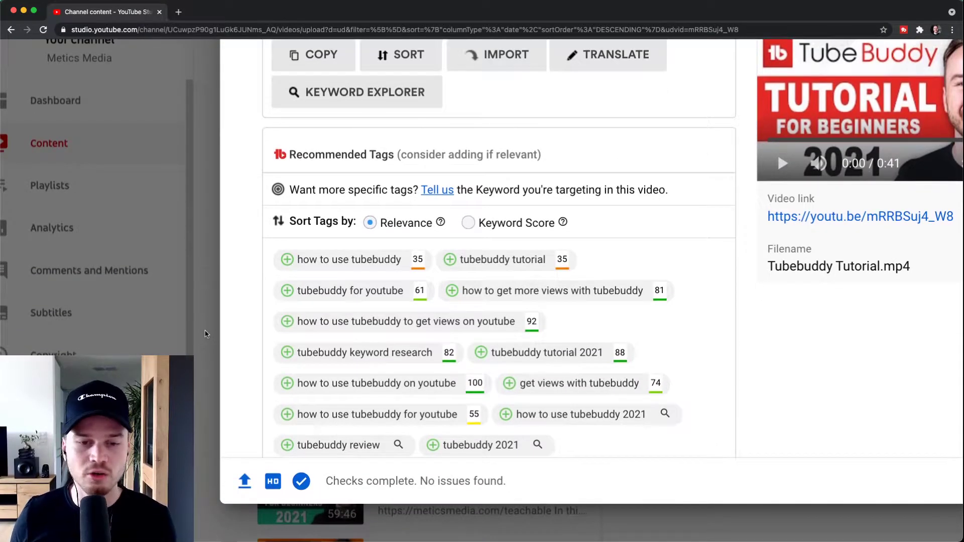
scroll(431, 282, "up", 4)
scroll(207, 272, "left", 1)
scroll(207, 271, "down", 1)
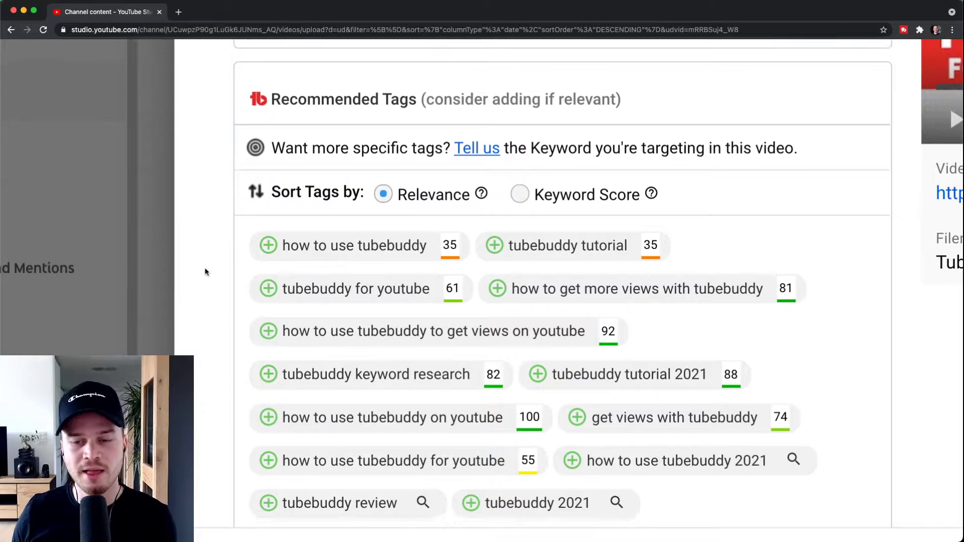
scroll(205, 271, "down", 1)
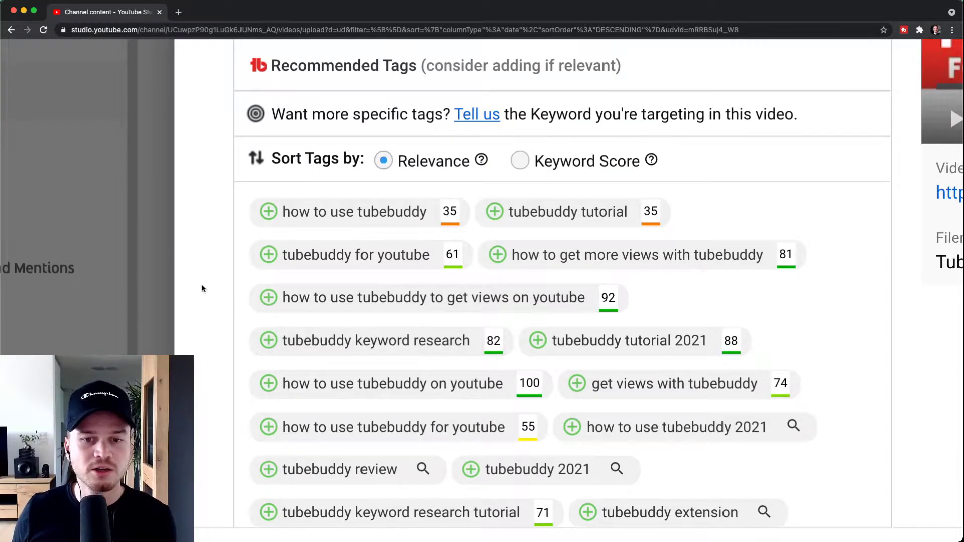
scroll(202, 289, "down", 4)
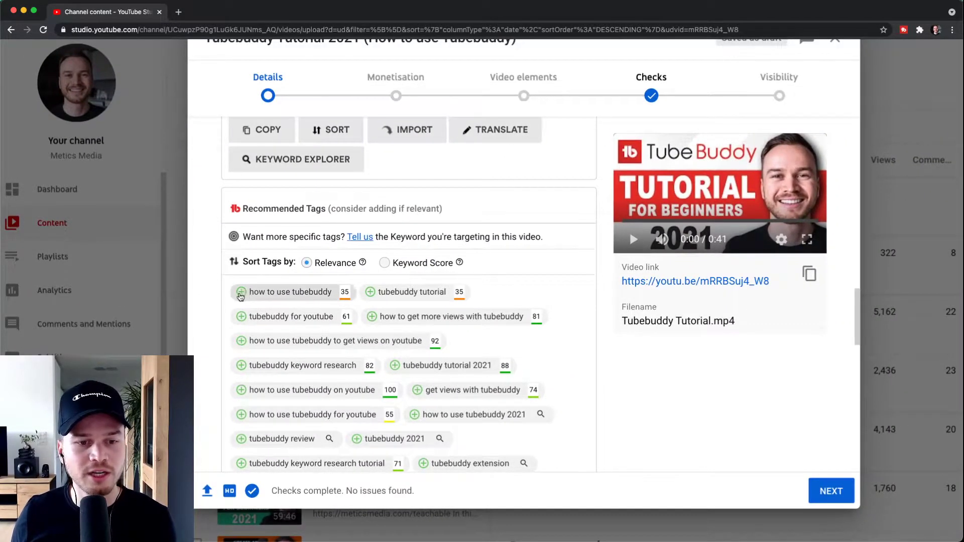
scroll(354, 370, "up", 5)
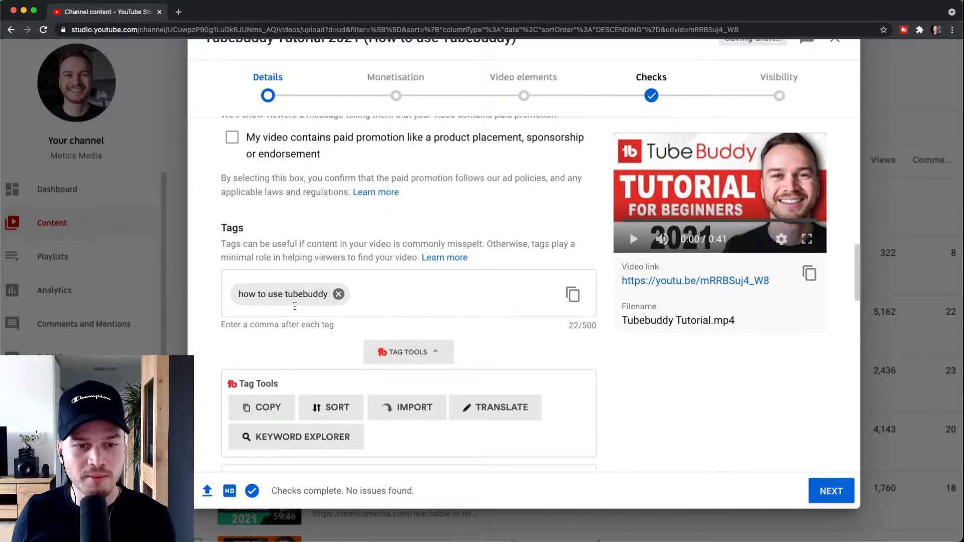
- Review the recommended tags and their scores, and remove "how to use tubebuddy" from the video's tags
scroll(188, 293, "up", 4)
scroll(221, 293, "left", 1)
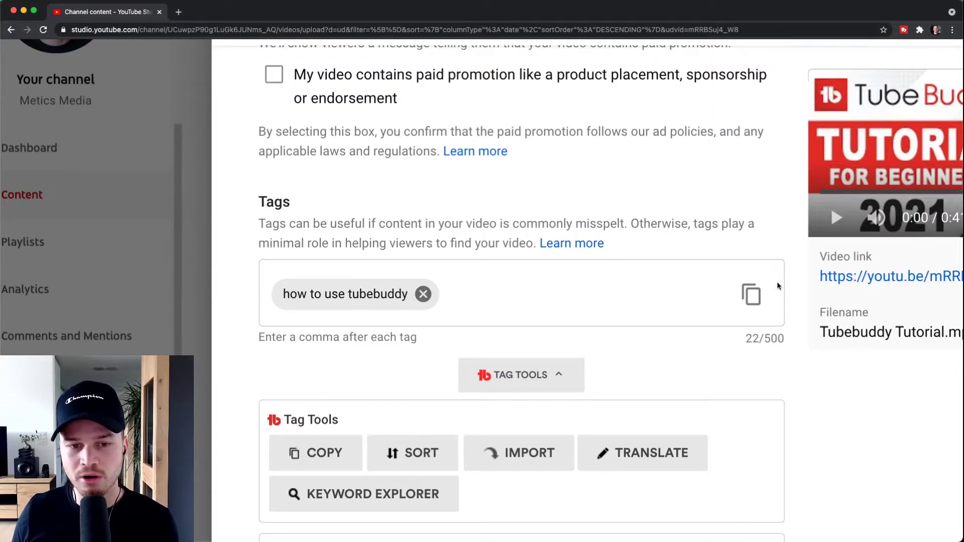
scroll(784, 351, "up", 4)
scroll(782, 347, "down", 3)
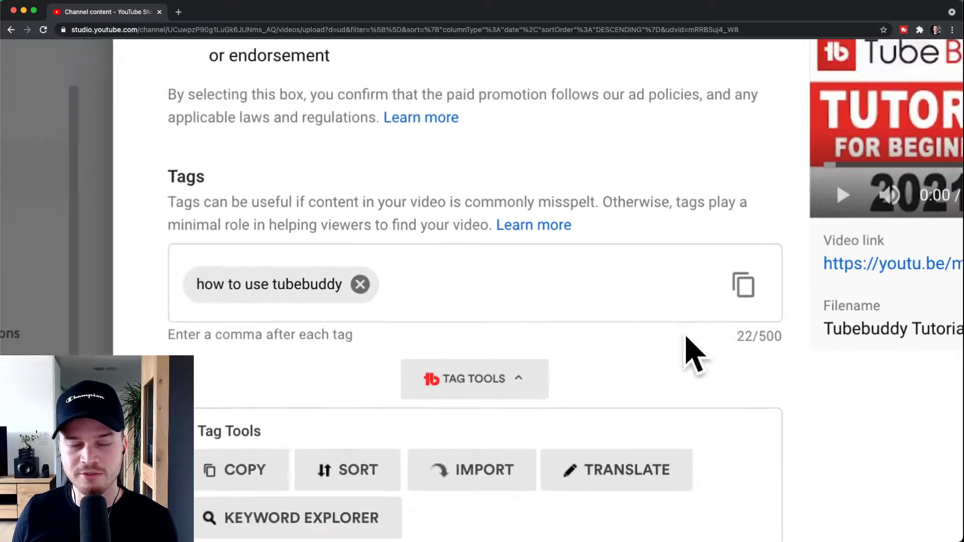
scroll(542, 324, "down", 3)
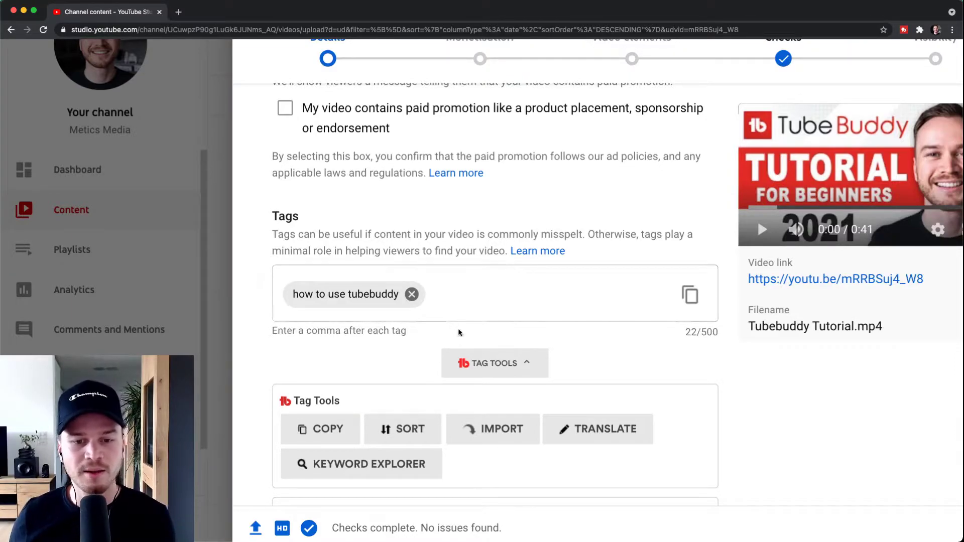
scroll(459, 333, "down", 5)
scroll(492, 288, "down", 2)
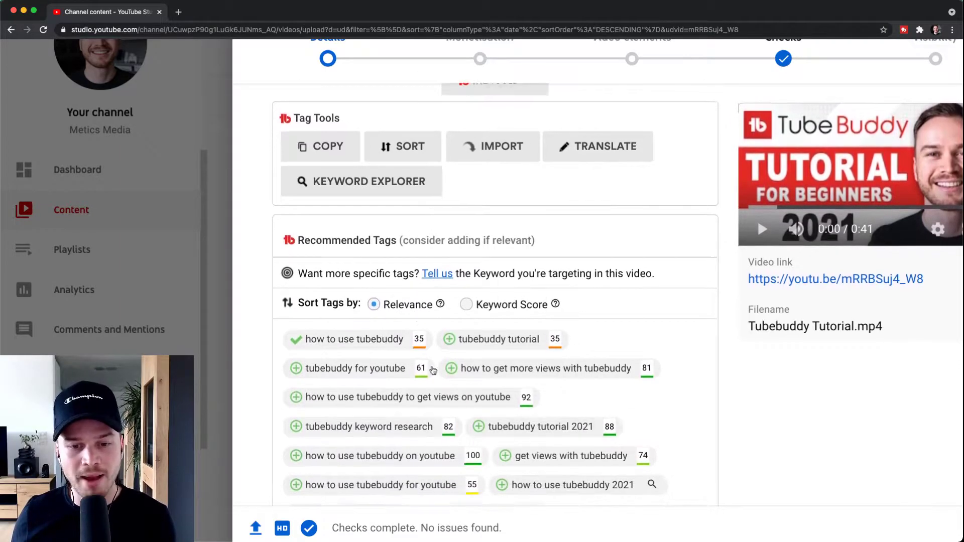
scroll(473, 350, "down", 1)
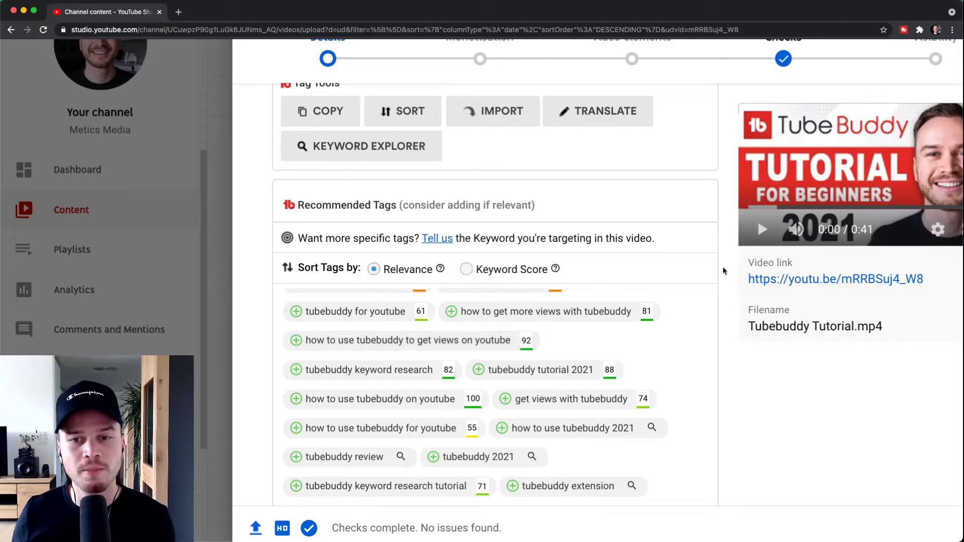
scroll(477, 146, "up", 4)
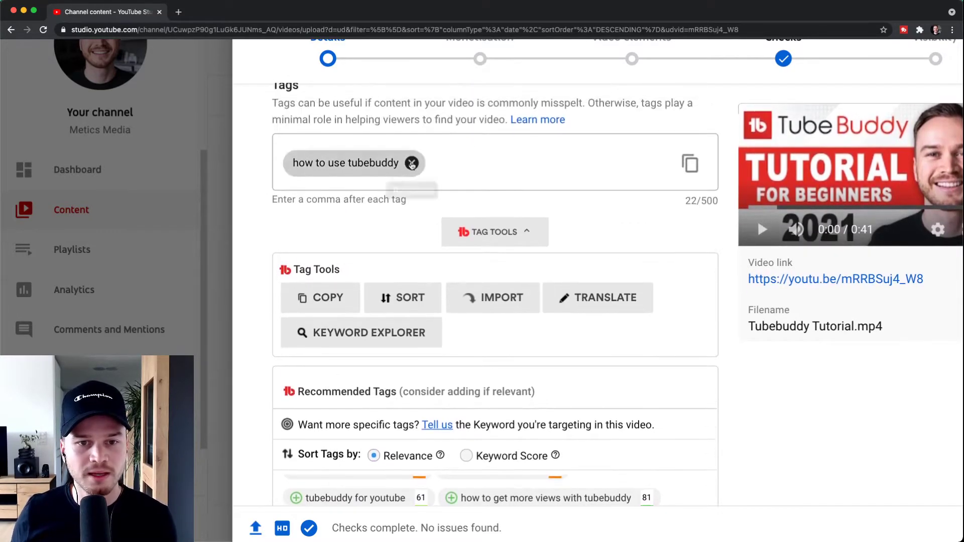
left_click(412, 159)
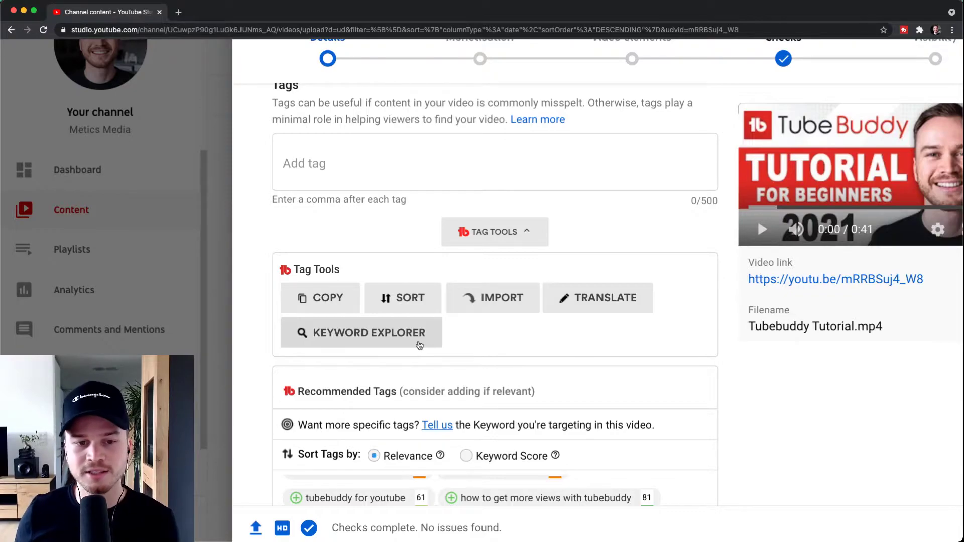
- Explore the keyword "tubebuddy" in Keyword Explorer
scroll(373, 320, "down", 2)
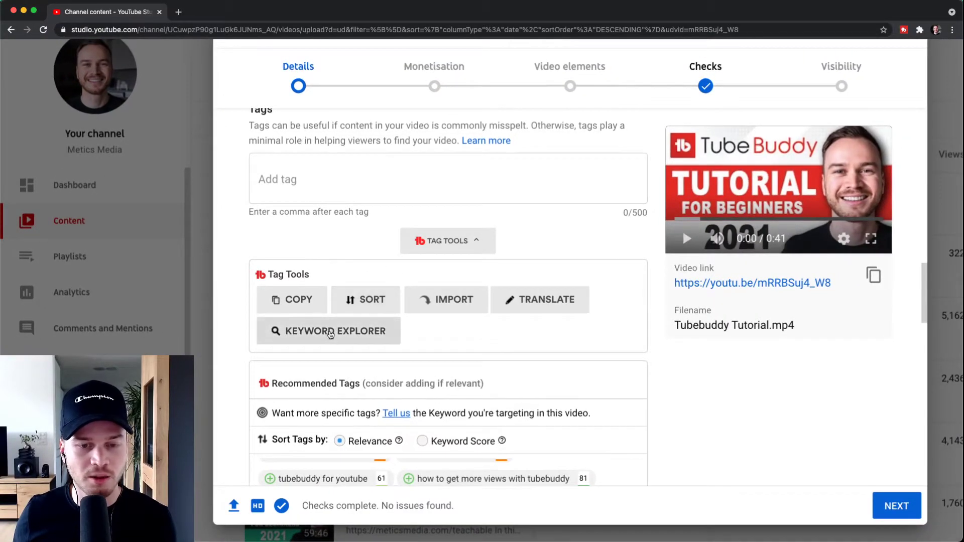
key("super+plus")
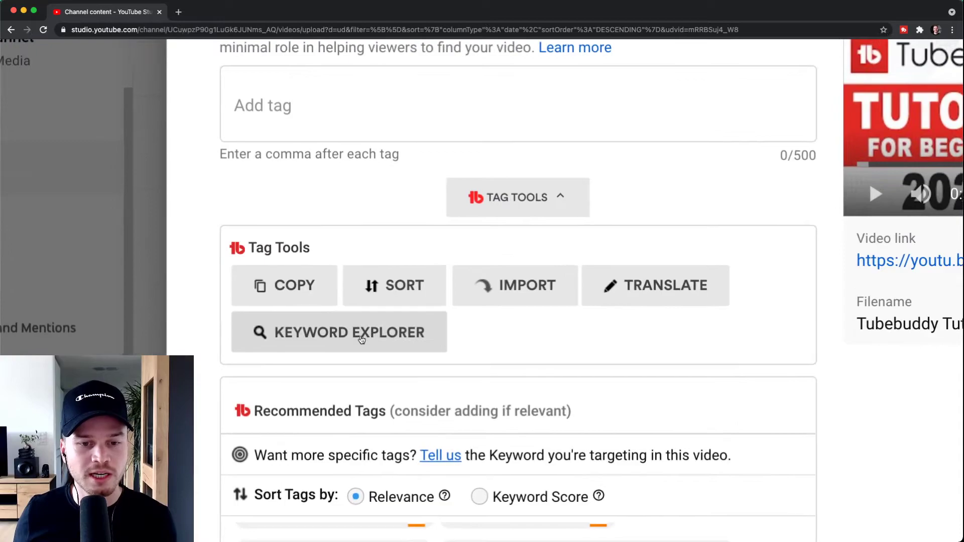
scroll(361, 340, "left", 1)
scroll(384, 331, "down", 5)
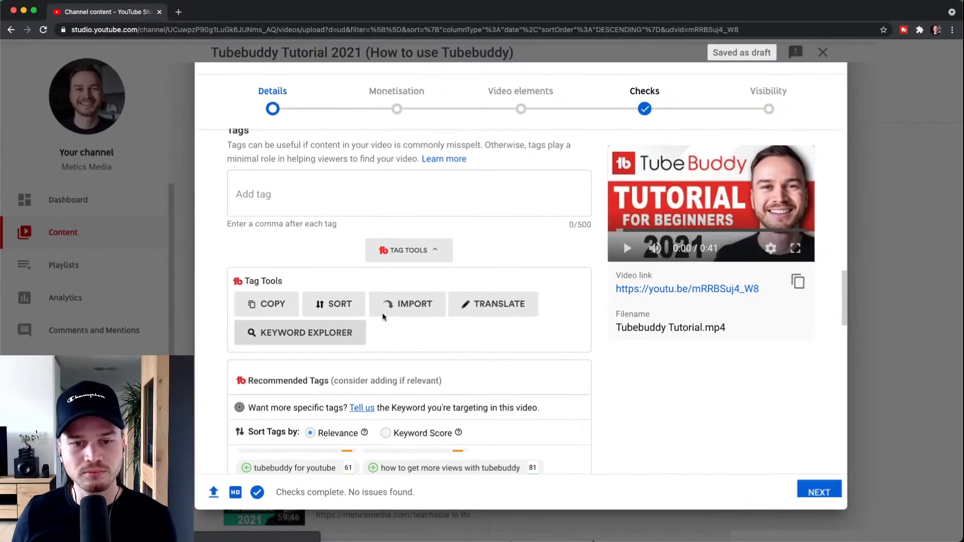
left_click(382, 312)
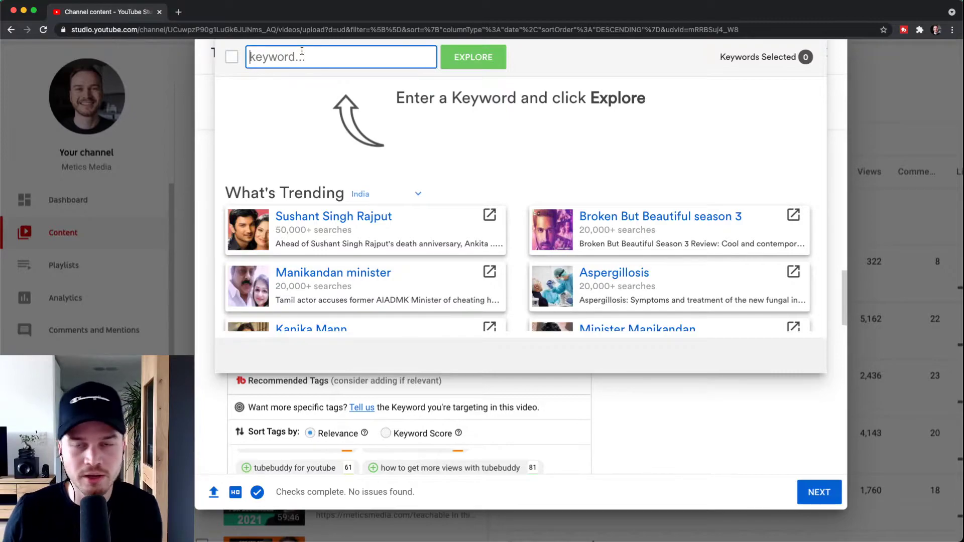
type("tubebuddy")
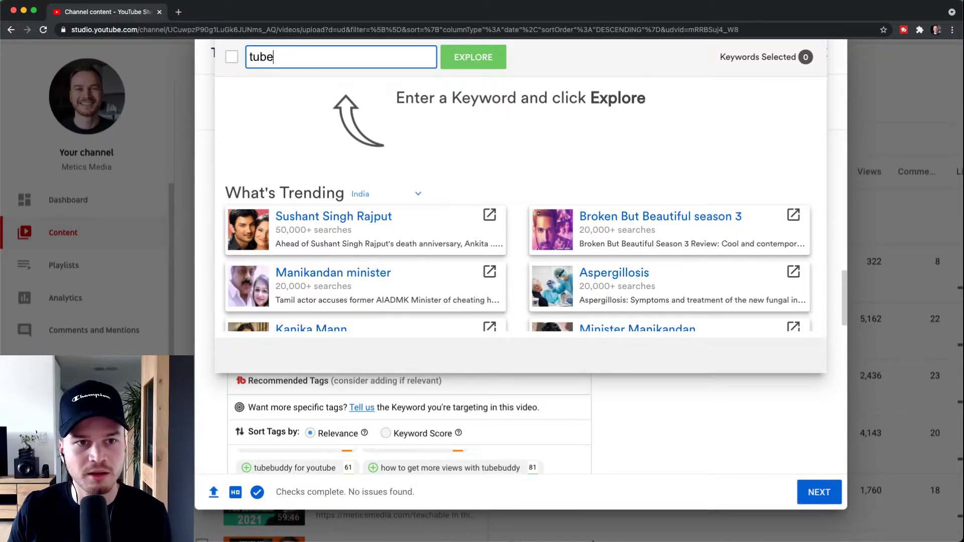
left_click(453, 55)
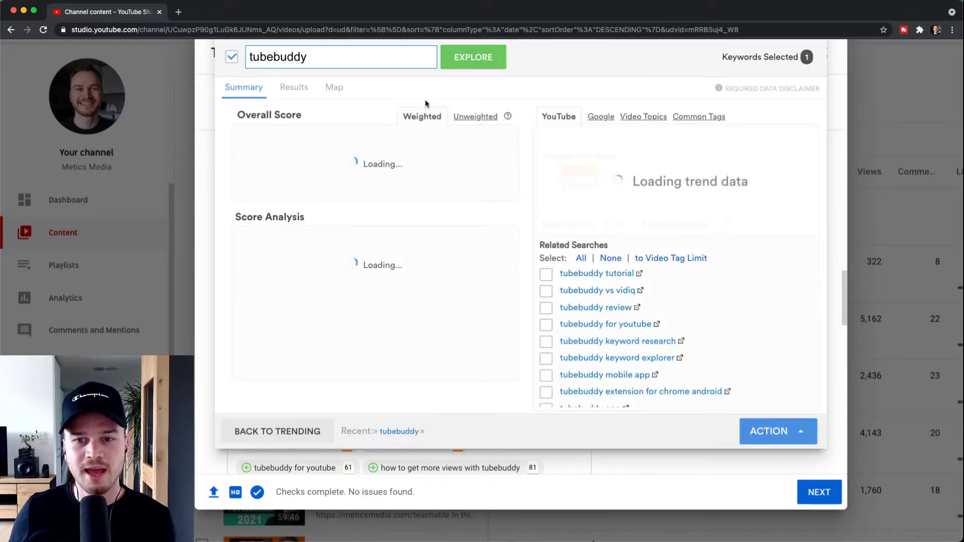
scroll(707, 124, "up", 5)
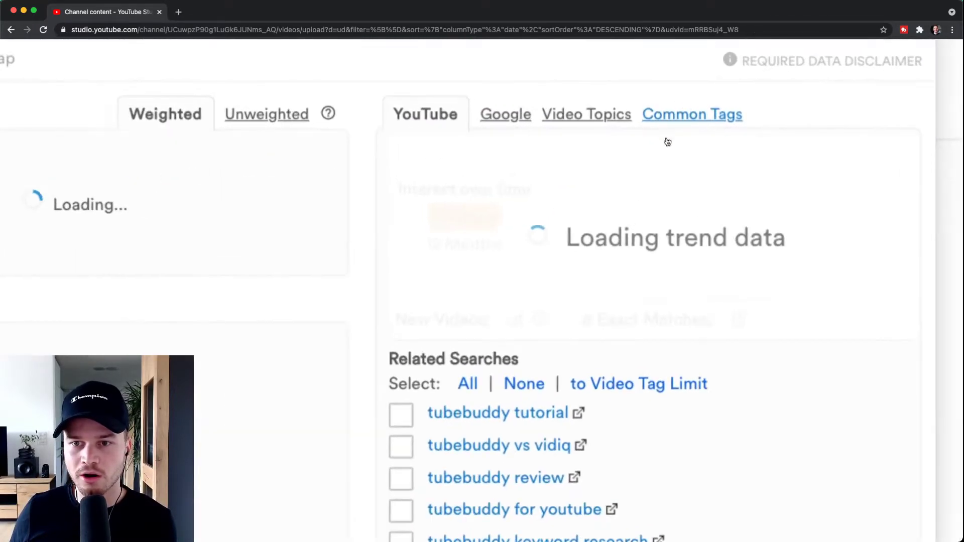
- Show the common tags for the keyword "tubebuddy" and select the related searches up to the video tag limit
left_click(710, 121)
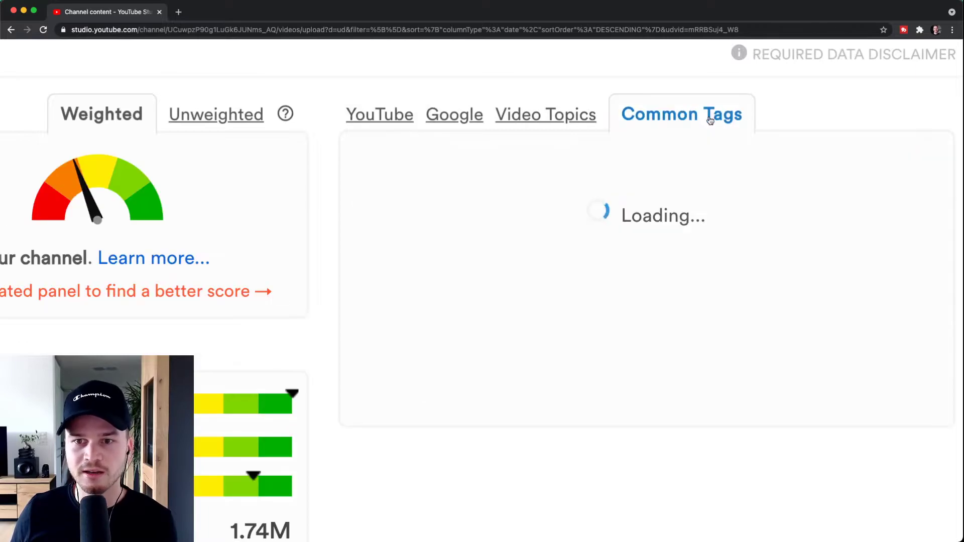
mouse_move(710, 120)
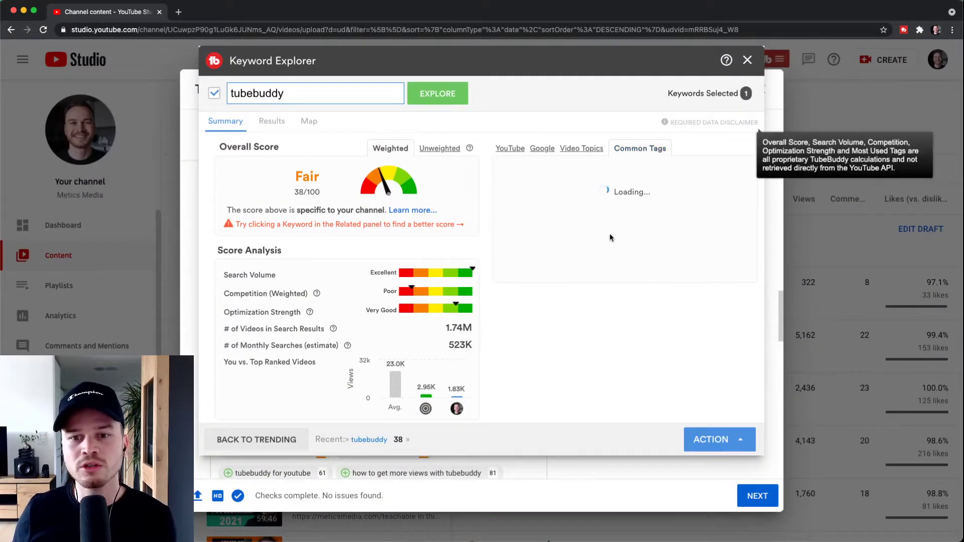
scroll(642, 226, "up", 5)
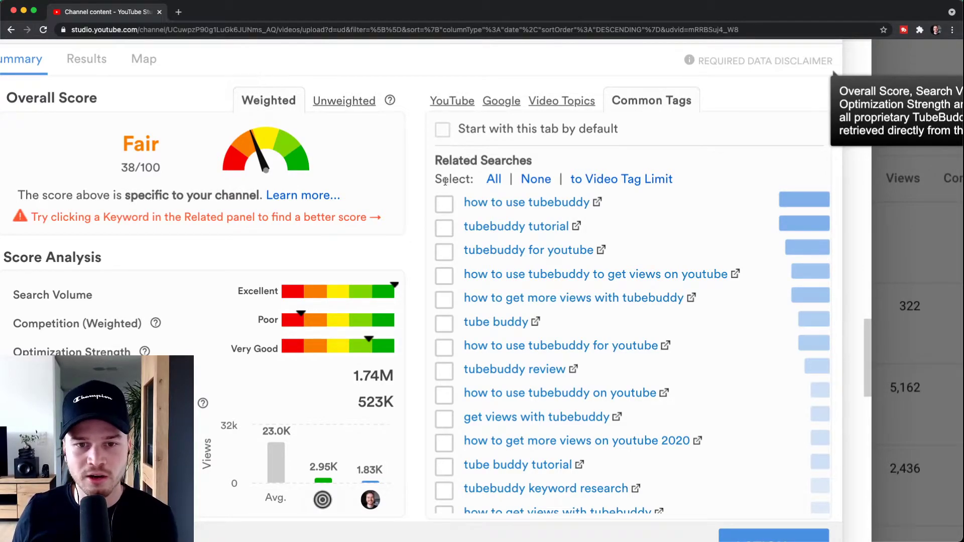
left_click(644, 181)
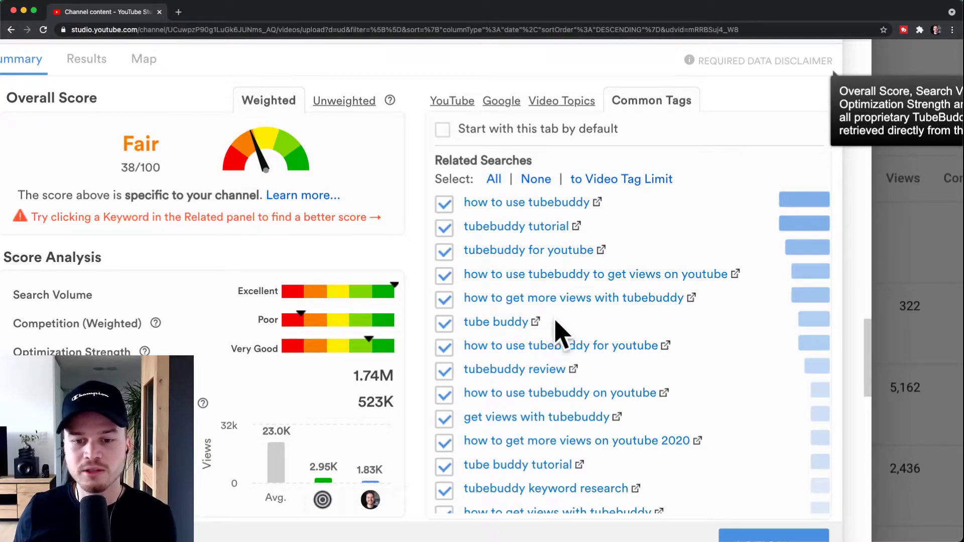
scroll(562, 291, "down", 1)
scroll(562, 291, "down", 2)
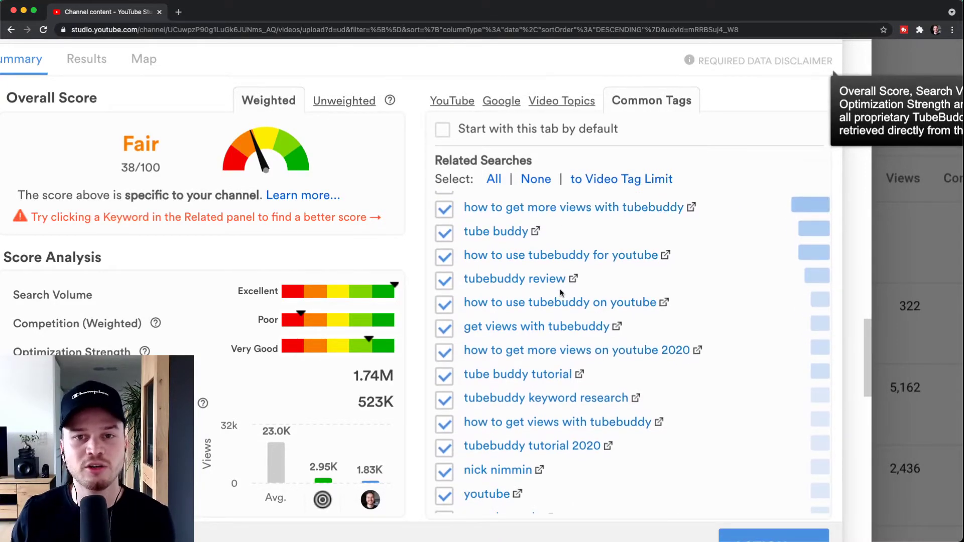
scroll(548, 298, "down", 3)
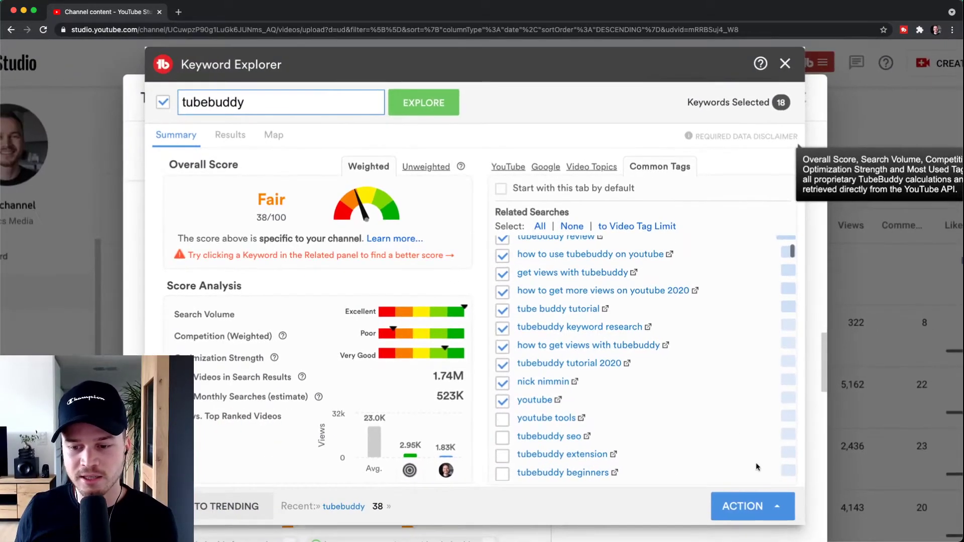
scroll(756, 467, "down", 1)
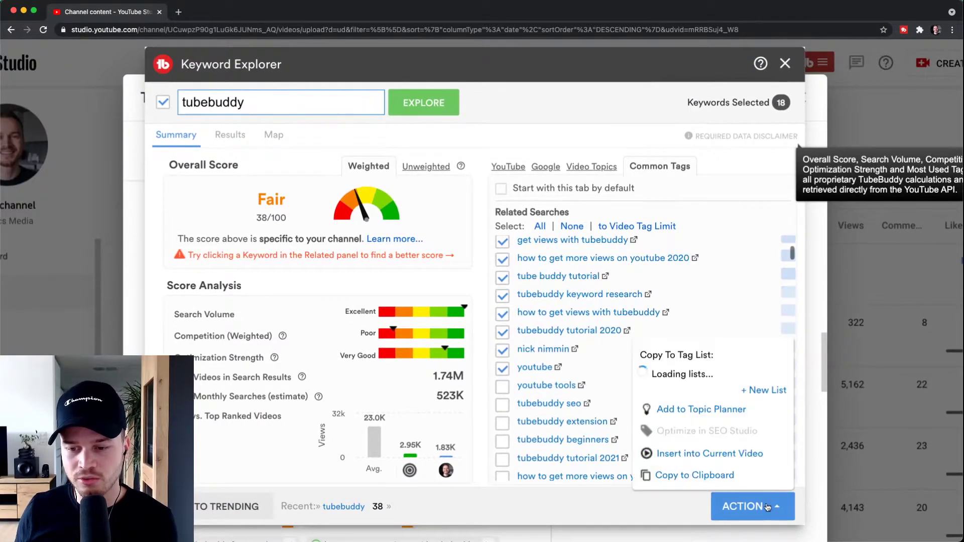
- Insert the selected keywords into the current video's tags and close Keyword Explorer
left_click(767, 509)
left_click(775, 504)
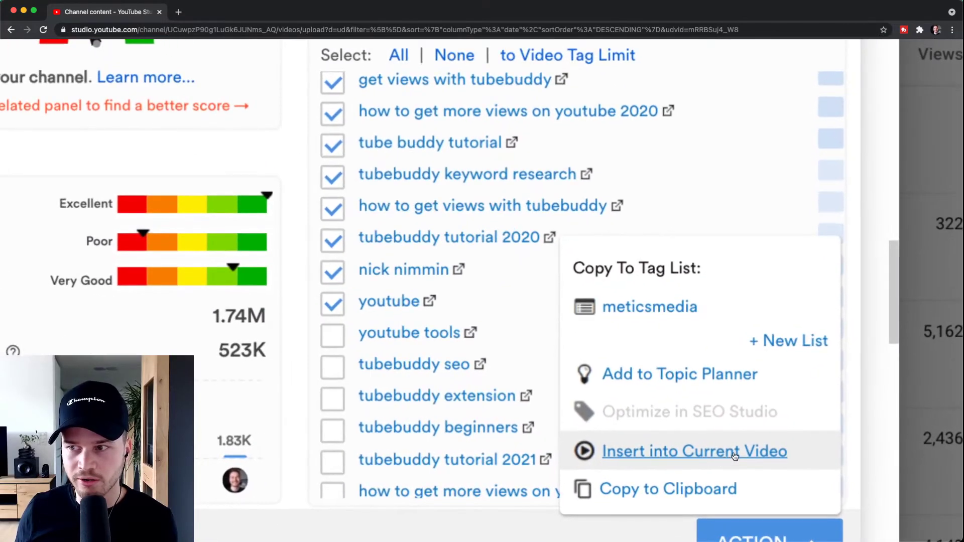
left_click(733, 455)
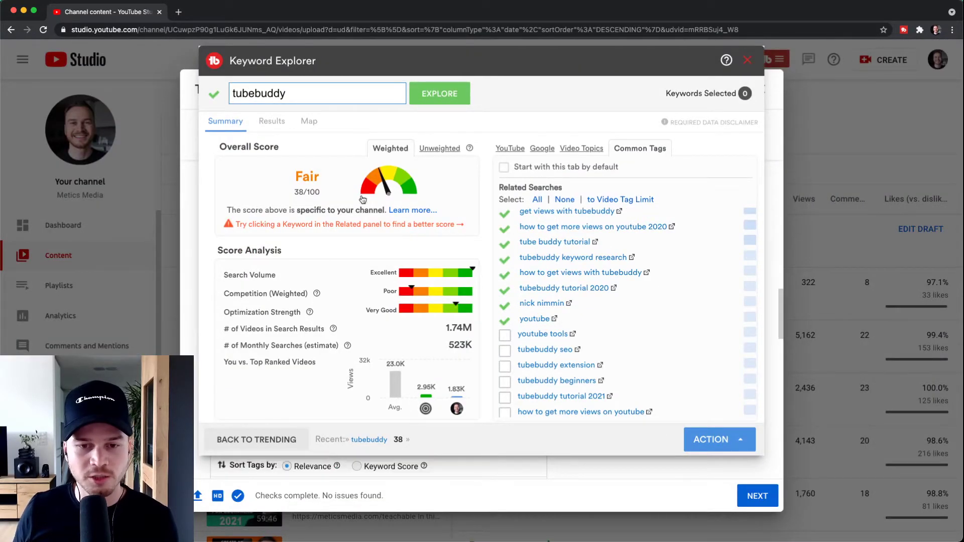
left_click(749, 60)
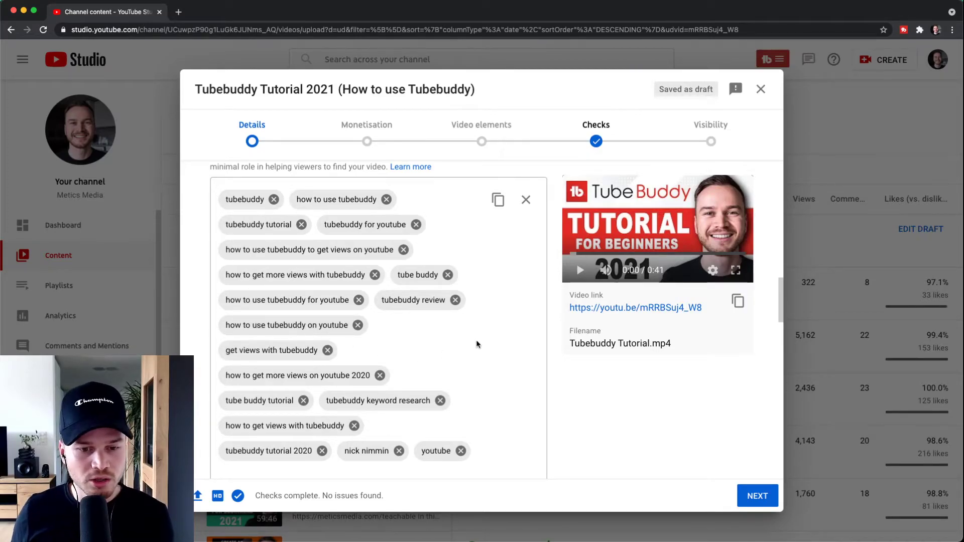
- Remove the irrelevant tags "nick nimmin" and "youtube" from the video's tags
scroll(466, 348, "left", 1)
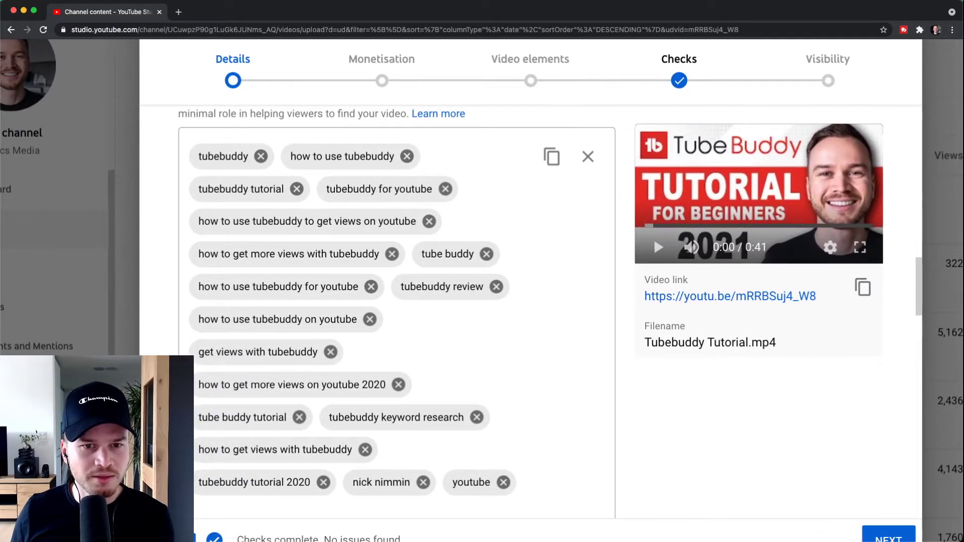
scroll(359, 329, "left", 2)
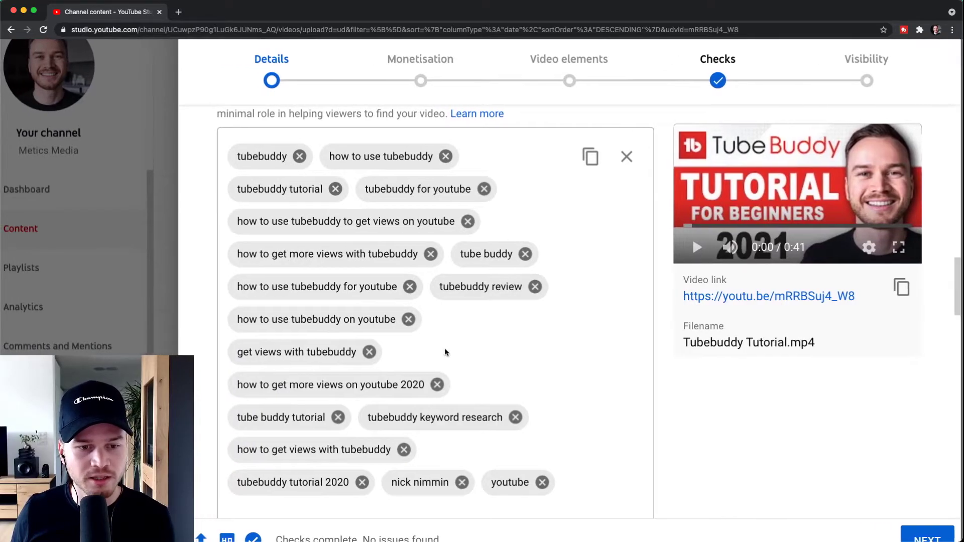
scroll(446, 351, "down", 3)
scroll(500, 405, "down", 1)
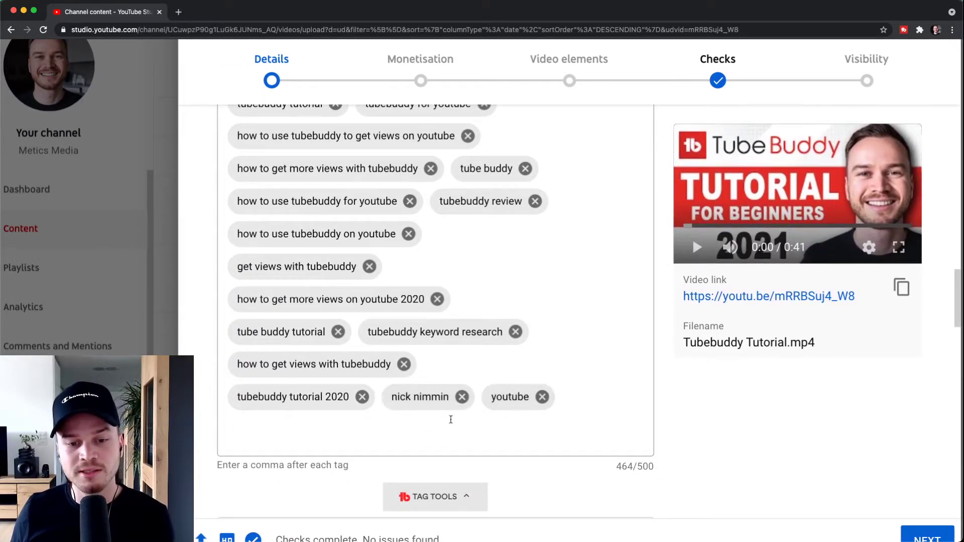
scroll(454, 418, "up", 3)
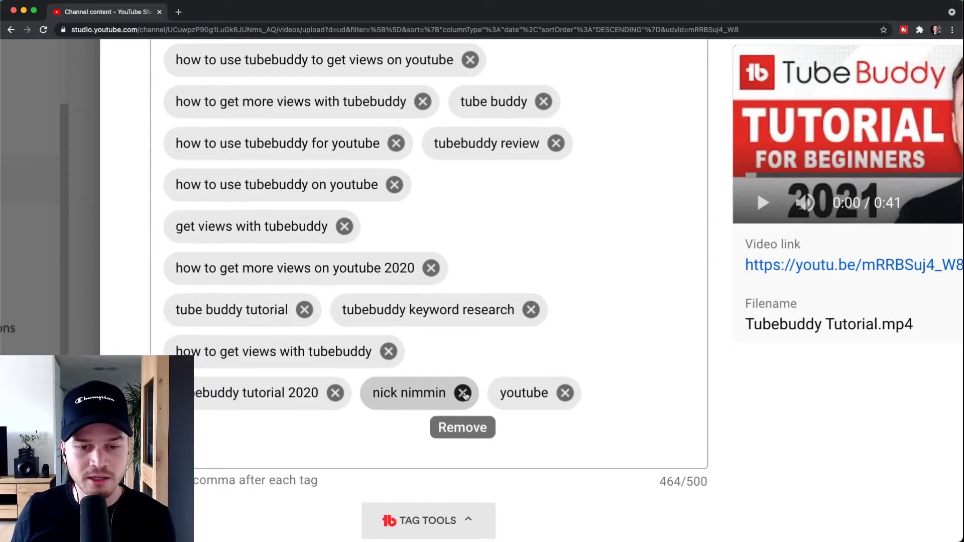
left_click(463, 393)
scroll(463, 393, "down", 3)
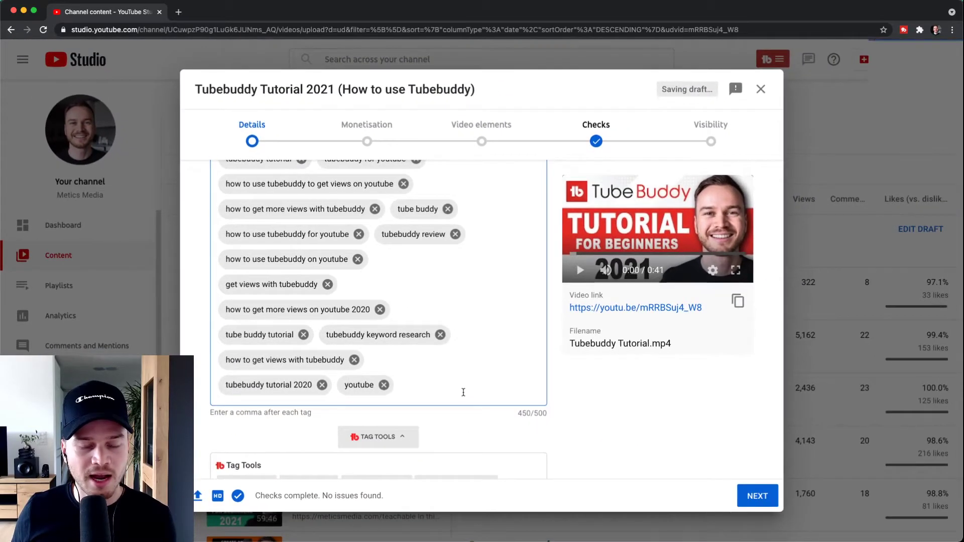
scroll(384, 384, "up", 5)
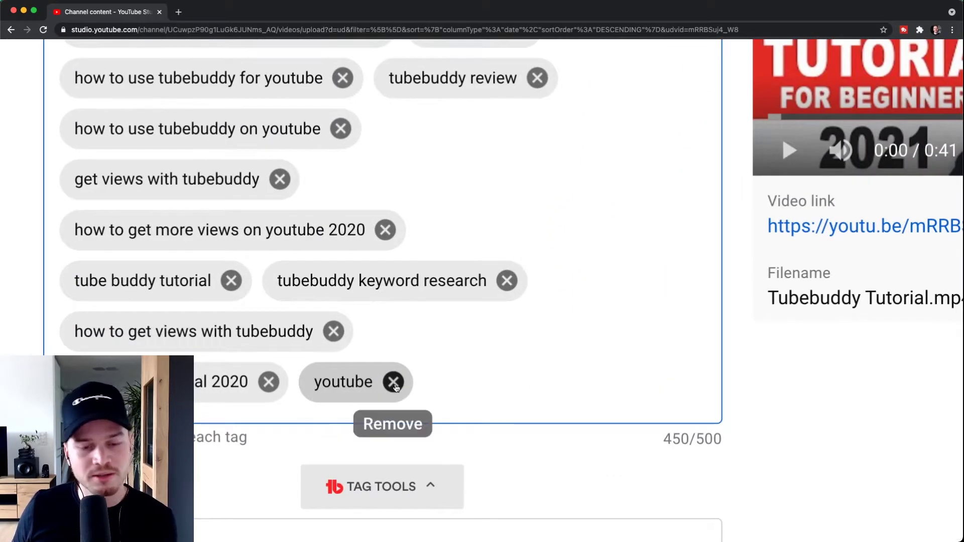
left_click(394, 383)
scroll(395, 385, "down", 5)
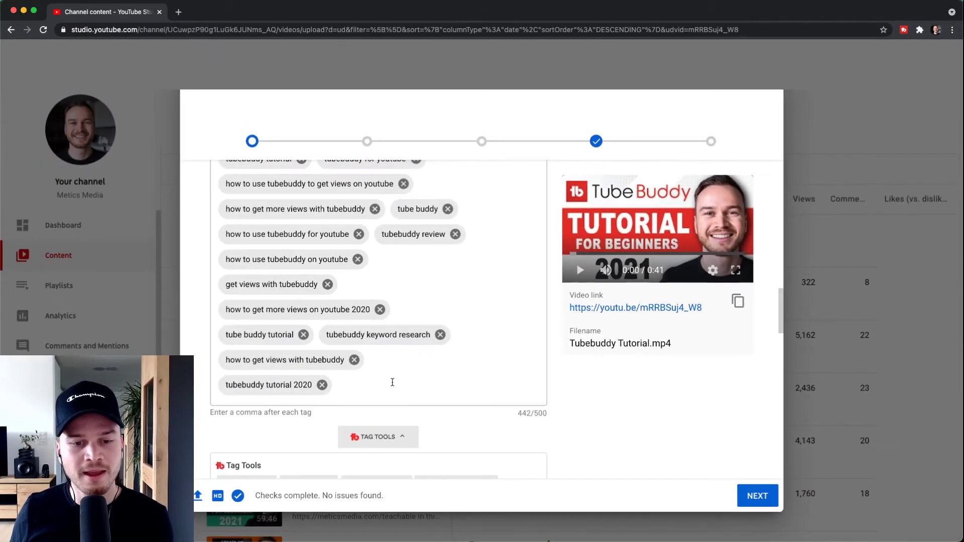
- Review the recommended tags and their keyword scores against the tags already added to the video
scroll(367, 360, "down", 3)
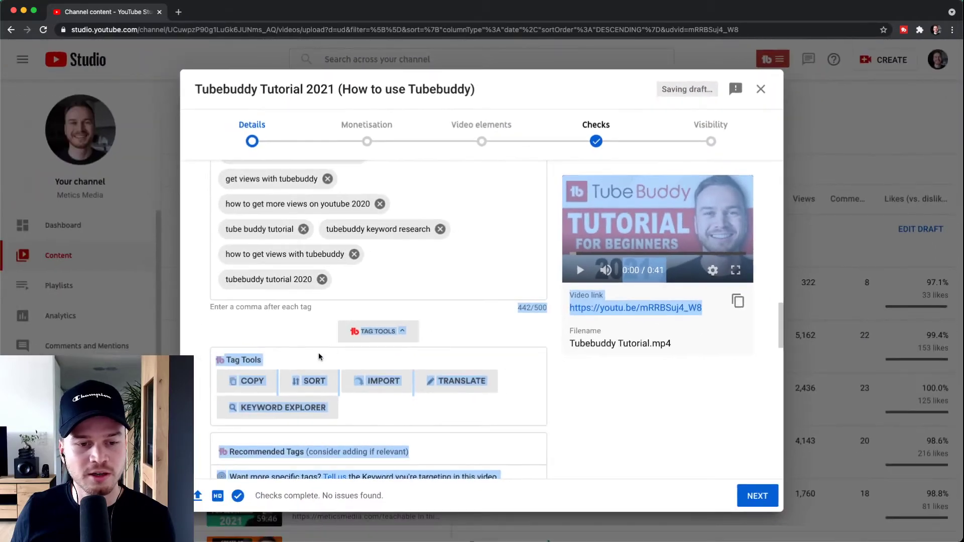
scroll(358, 403, "down", 5)
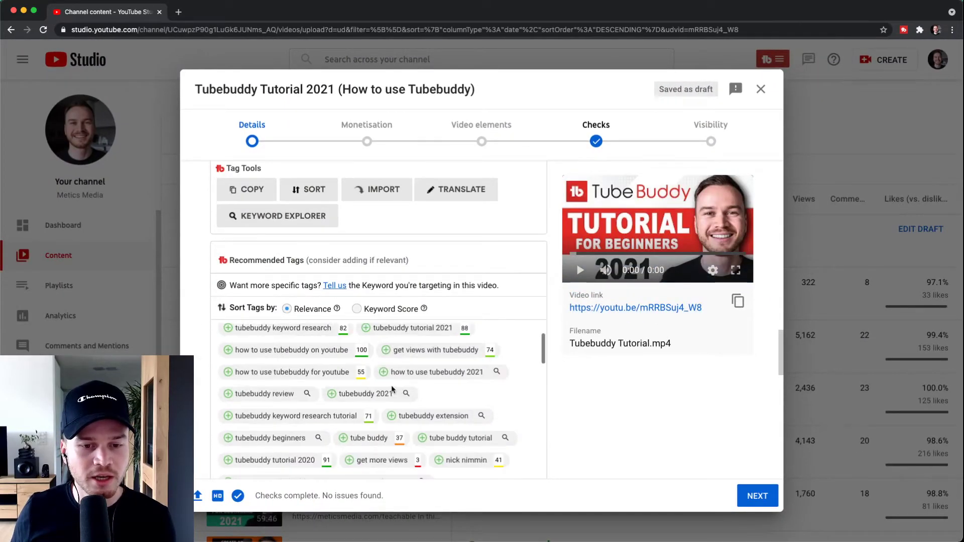
scroll(281, 414, "up", 1)
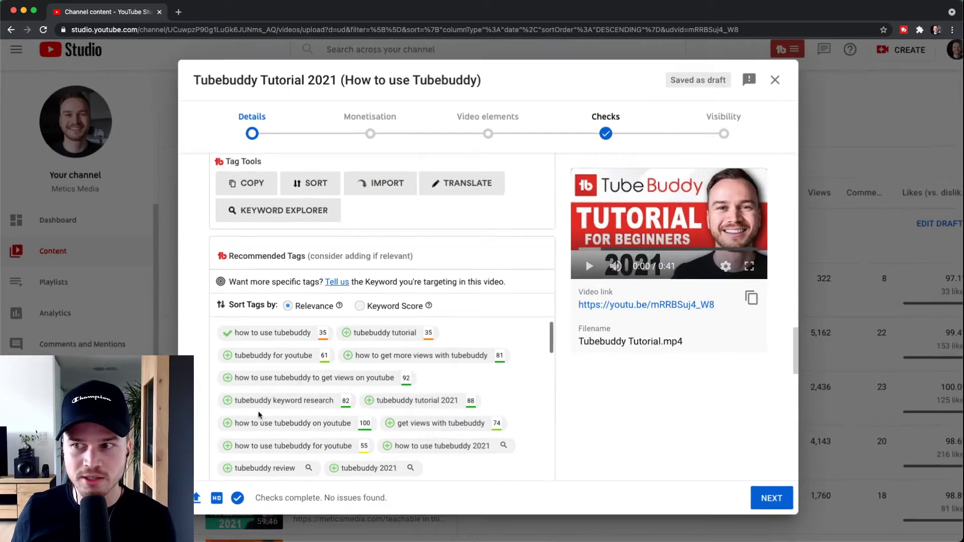
scroll(228, 404, "left", 2)
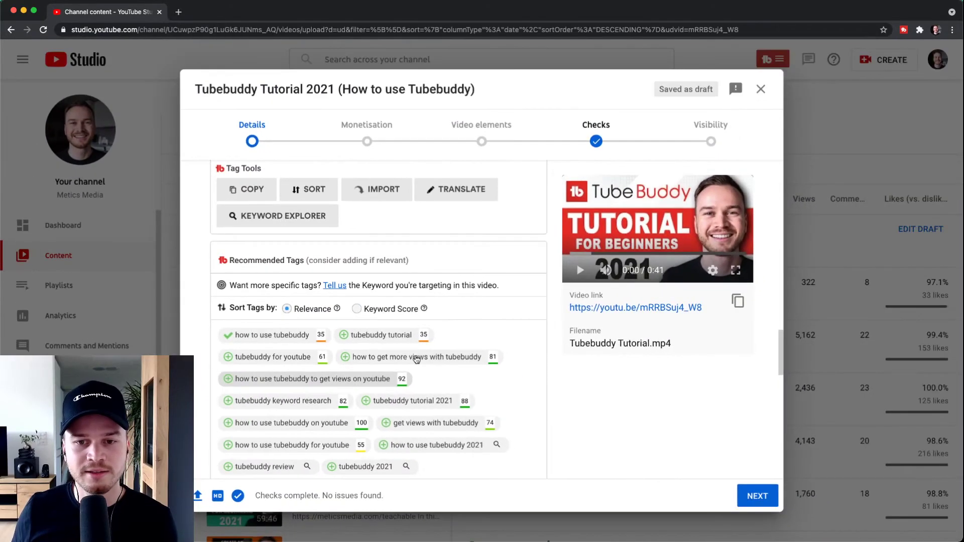
scroll(476, 297, "up", 6)
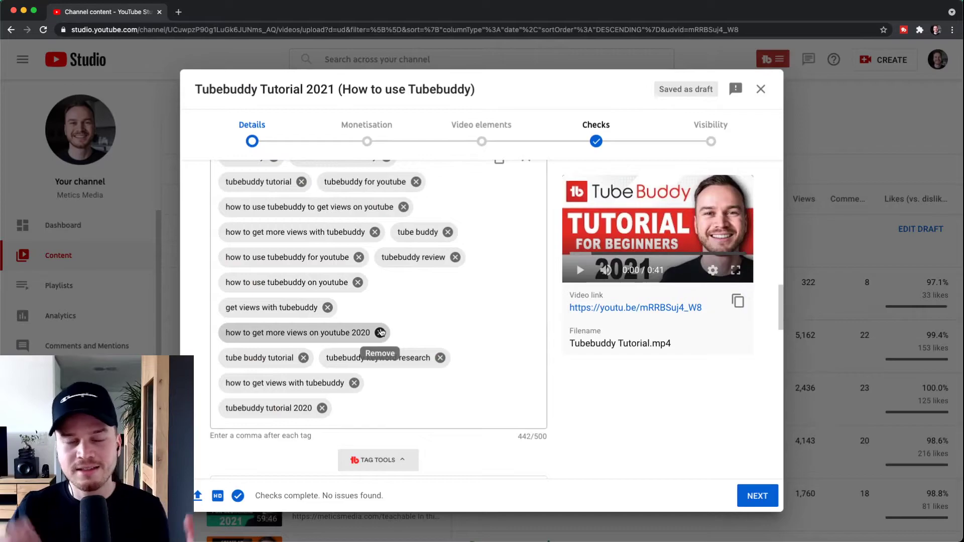